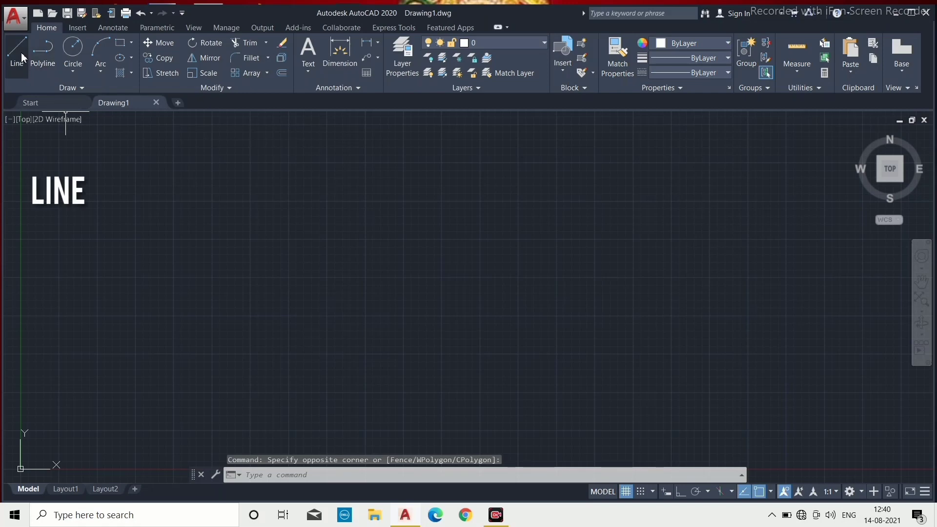
- Draw a 5-unit horizontal line on the left with Ortho on, cancelling a second line
{"action": "left_click", "coordinate": [16, 54]}
{"action": "left_click", "coordinate": [153, 257]}
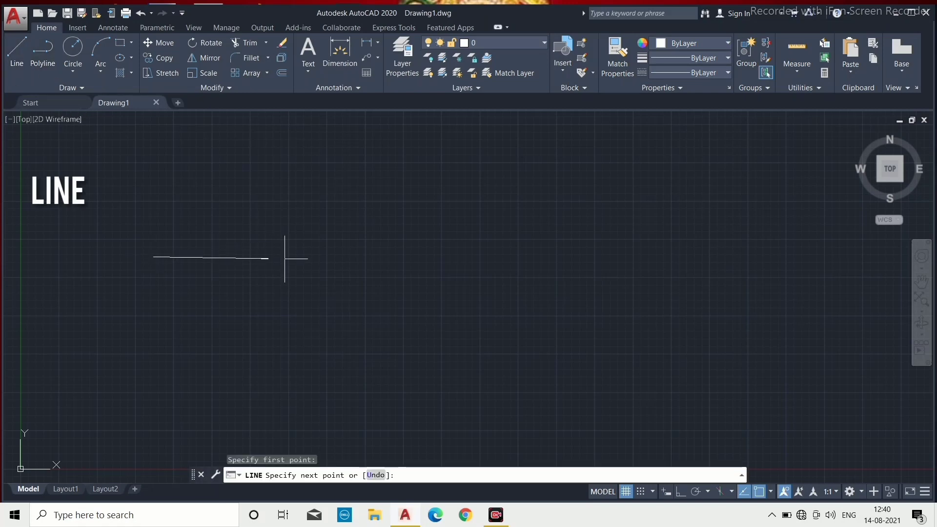
{"action": "key", "text": "F8"}
{"action": "type", "text": "5"}
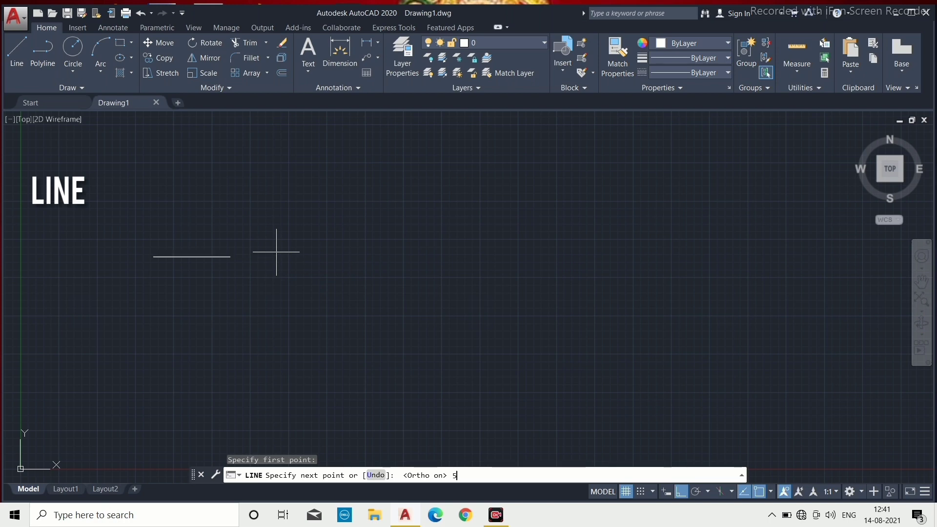
{"action": "key", "text": "Return"}
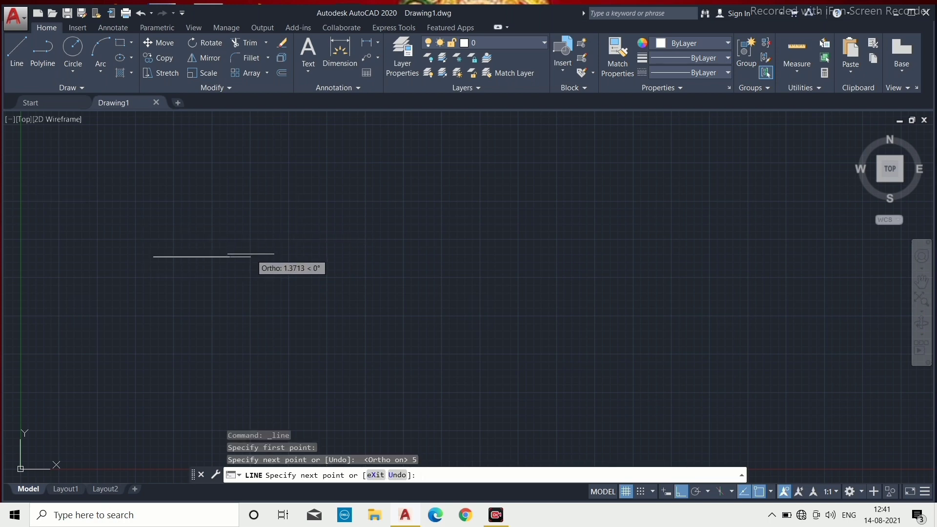
{"action": "key", "text": "Return"}
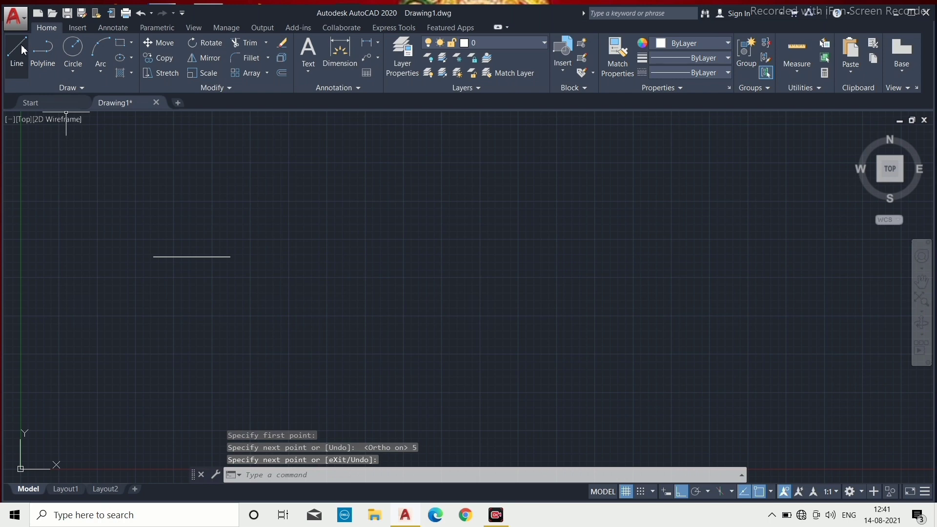
{"action": "left_click", "coordinate": [21, 49]}
{"action": "key", "text": "Escape"}
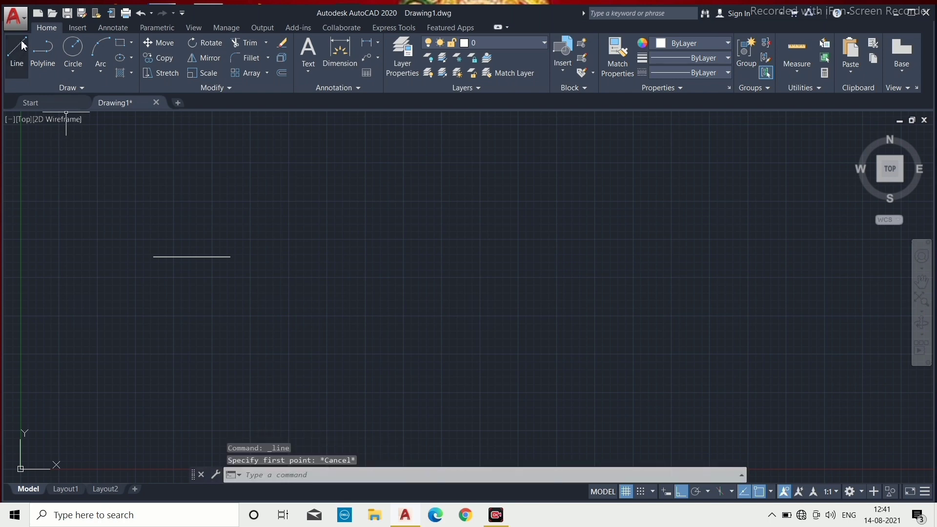
- Draw an L-shaped two-segment polyline rising vertically, then turning right
{"action": "left_click", "coordinate": [40, 58]}
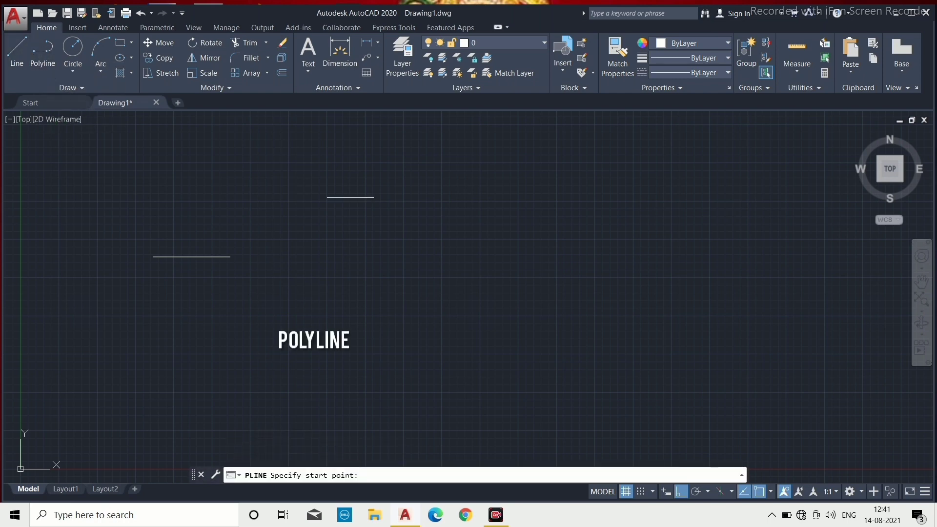
{"action": "left_click", "coordinate": [285, 293]}
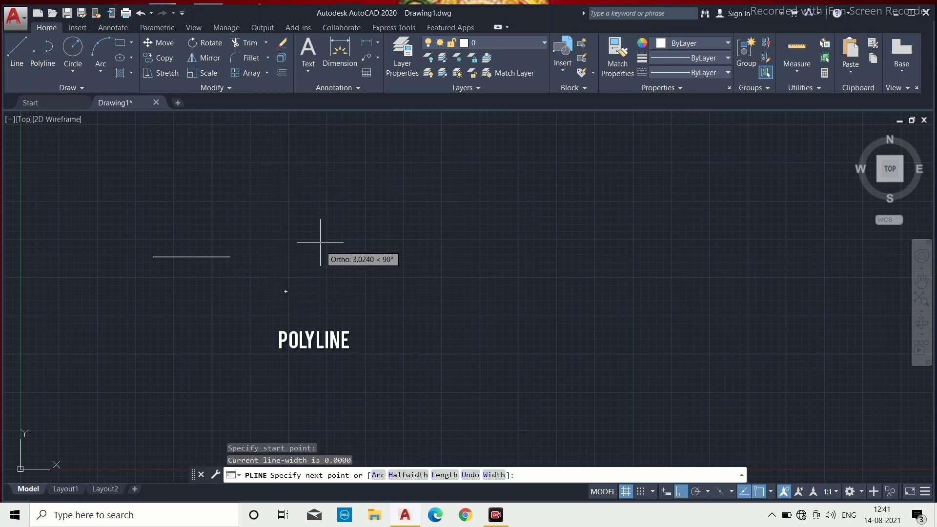
{"action": "left_click", "coordinate": [329, 209]}
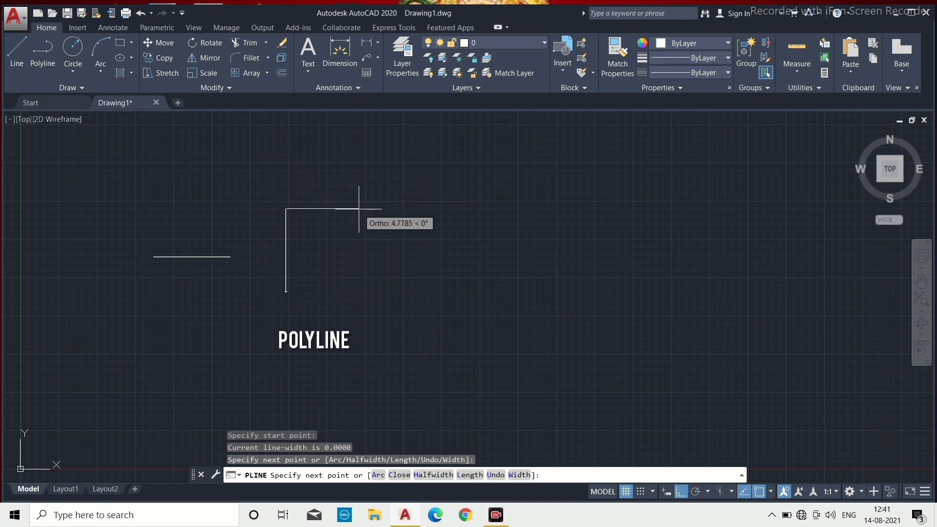
{"action": "left_click", "coordinate": [359, 209]}
{"action": "key", "text": "Return"}
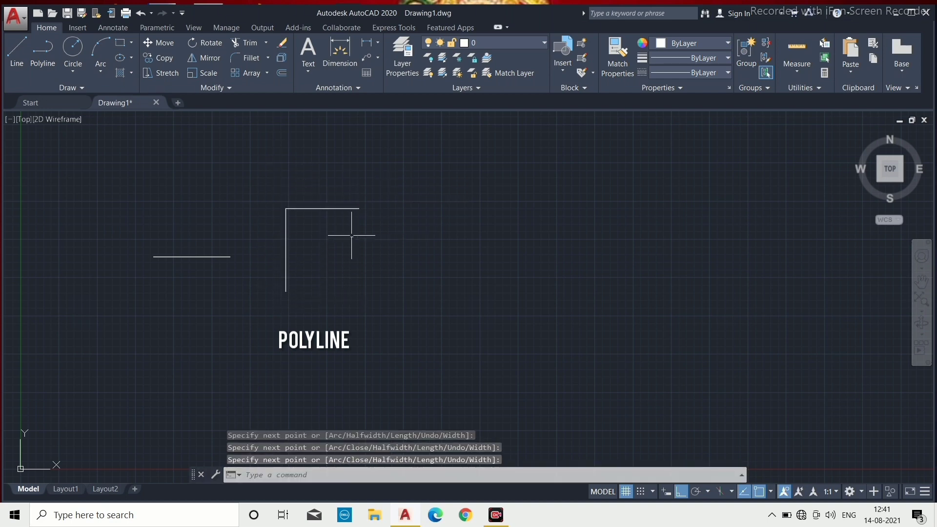
{"action": "left_click", "coordinate": [86, 59]}
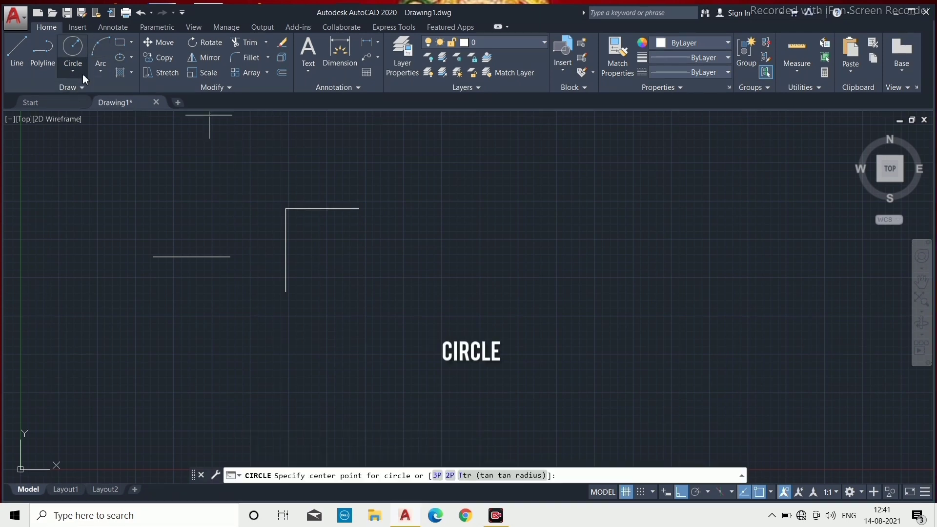
- Draw a center-radius circle to the right of the corner shape
{"action": "key", "text": "Escape"}
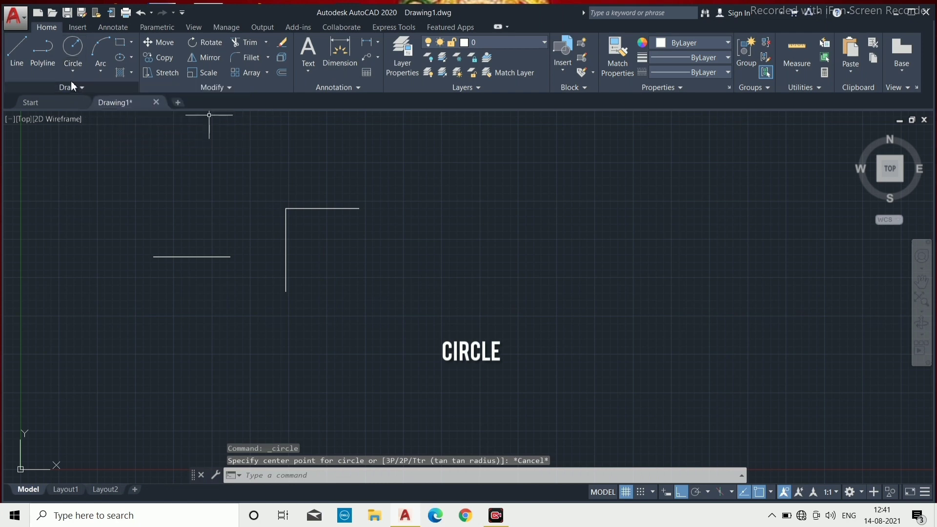
{"action": "key", "text": "Escape"}
{"action": "left_click", "coordinate": [72, 74]}
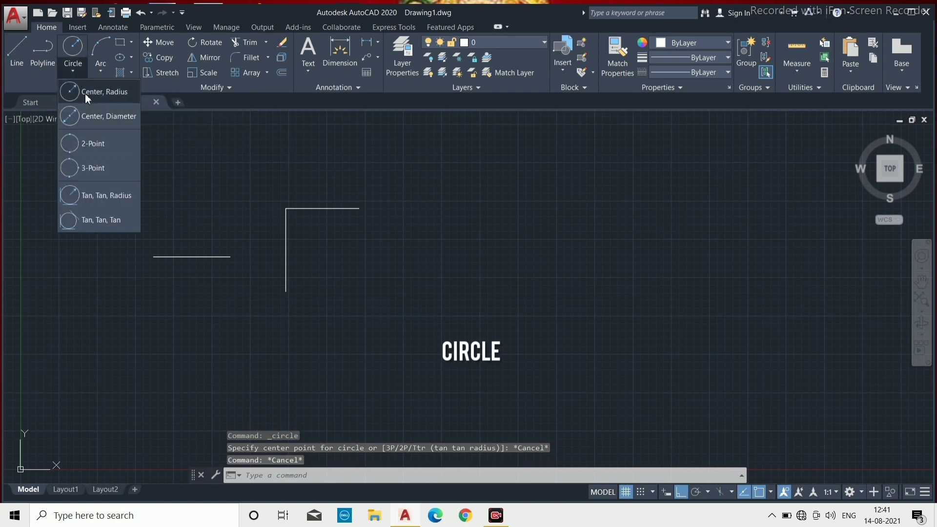
{"action": "left_click", "coordinate": [85, 94]}
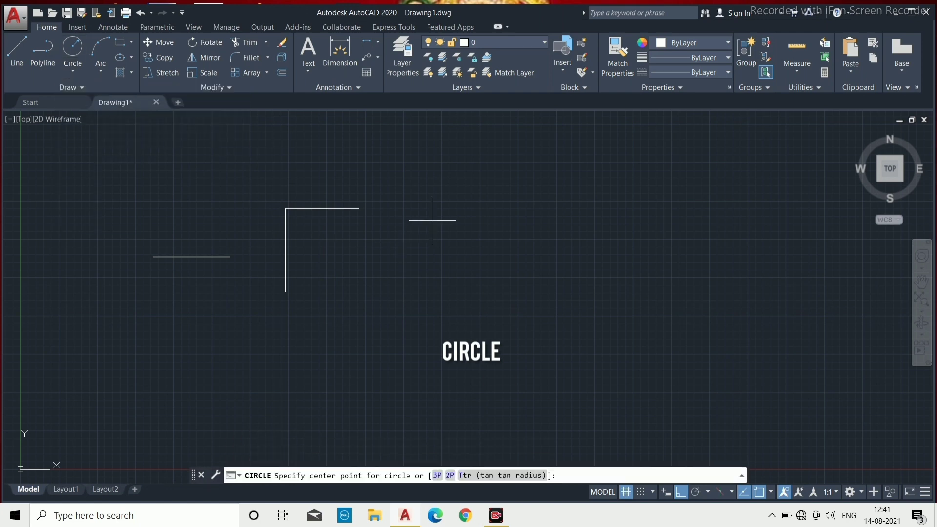
{"action": "left_click", "coordinate": [462, 227]}
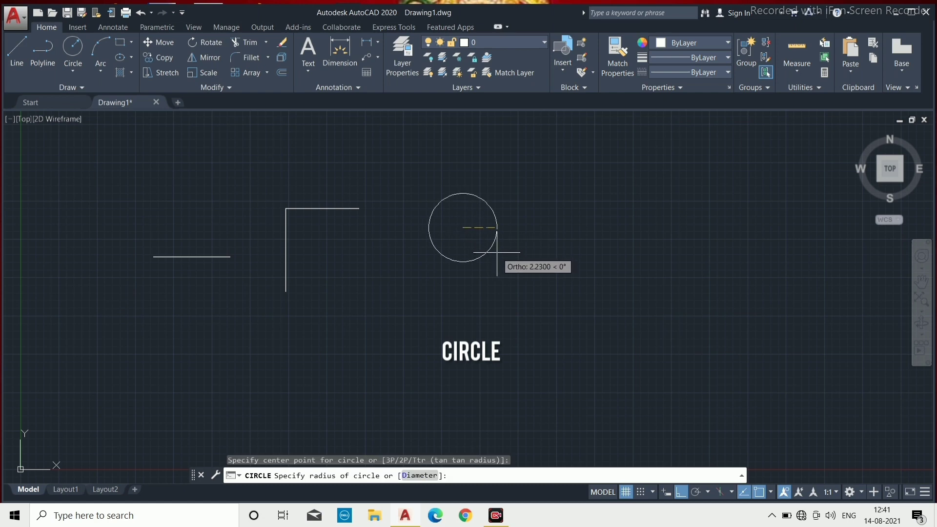
{"action": "left_click", "coordinate": [513, 279]}
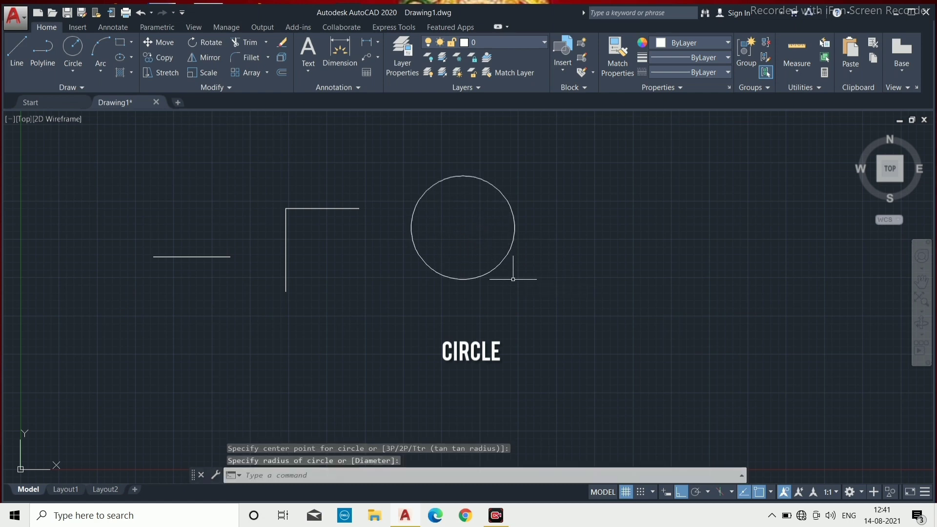
{"action": "left_click", "coordinate": [77, 72]}
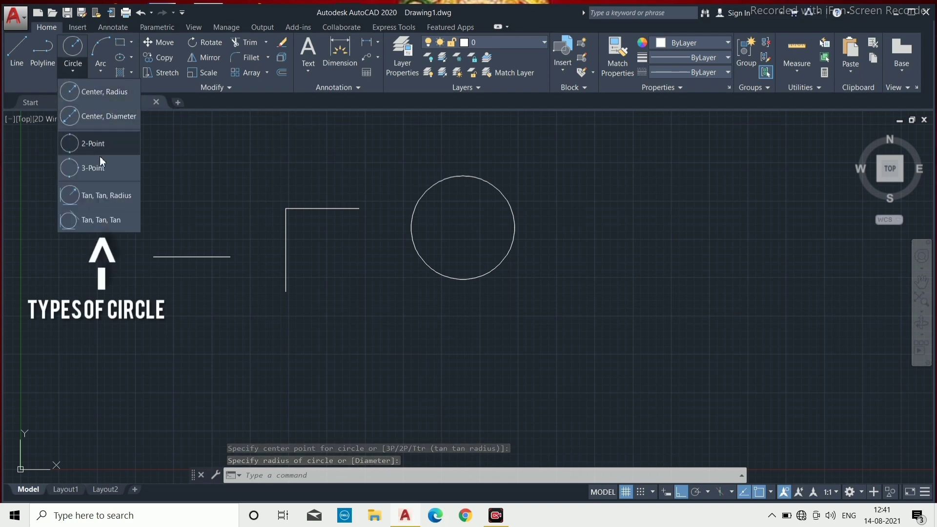
- Draw a 3-point circle to the right of the first circle
{"action": "left_click", "coordinate": [121, 174]}
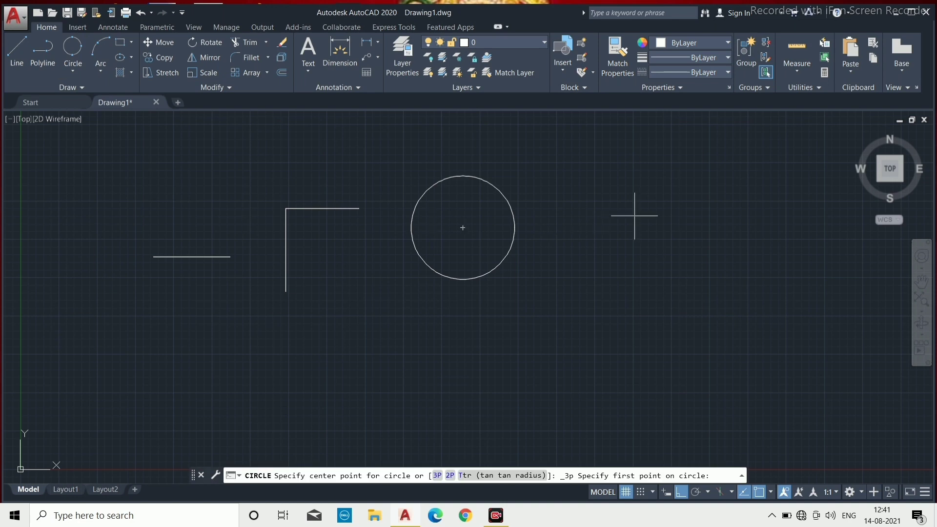
{"action": "left_click", "coordinate": [621, 204]}
{"action": "left_click", "coordinate": [582, 250]}
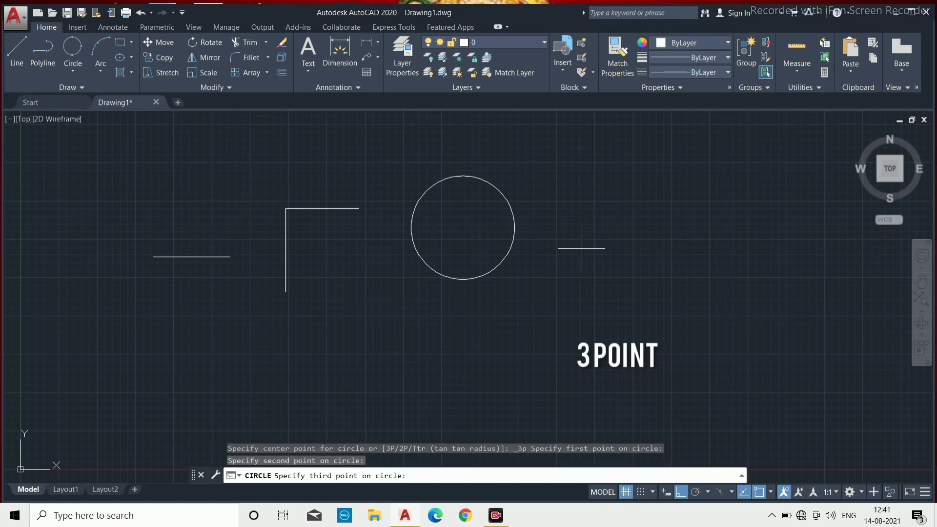
{"action": "left_click", "coordinate": [674, 269]}
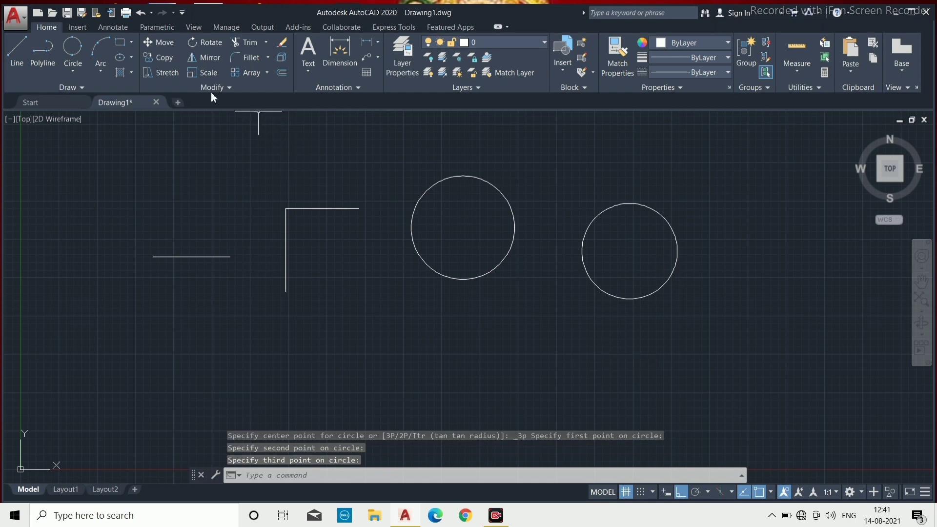
- Draw a 3-point arc, opening toward the lower left, below the line and corner shape
{"action": "left_click", "coordinate": [105, 76]}
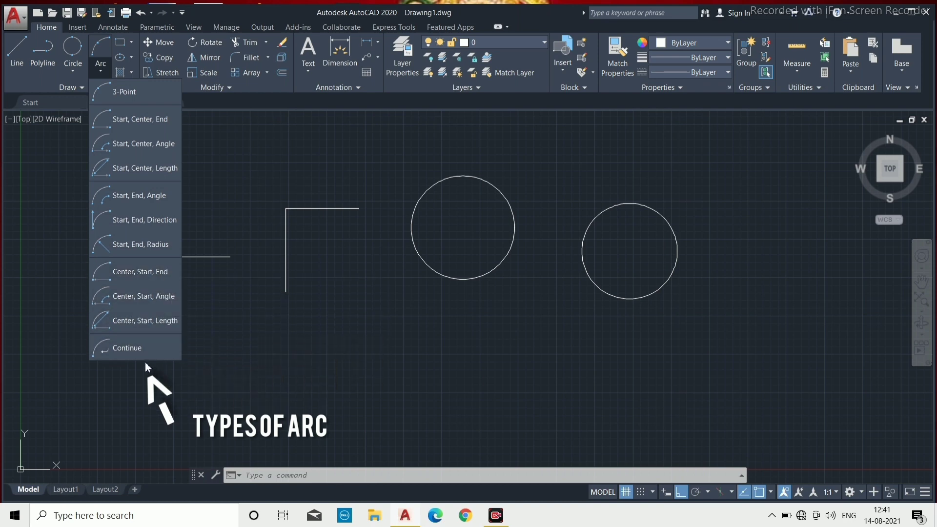
{"action": "left_click", "coordinate": [156, 95]}
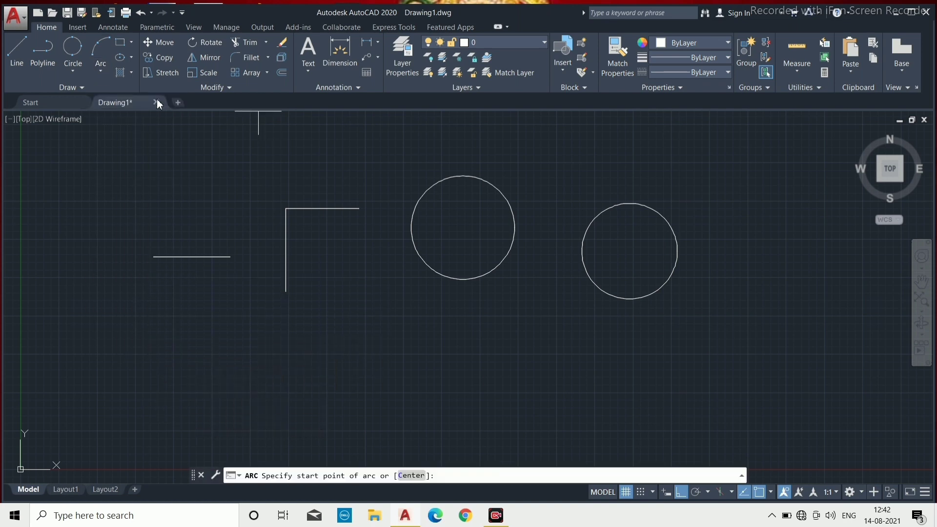
{"action": "scroll", "coordinate": [619, 274], "scroll_direction": "down", "scroll_amount": 3}
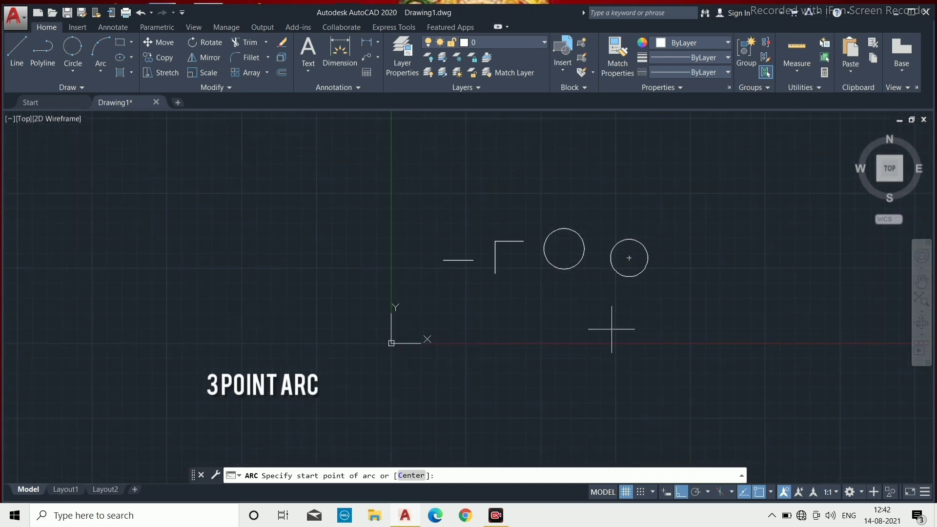
{"action": "scroll", "coordinate": [599, 346], "scroll_direction": "up", "scroll_amount": 4}
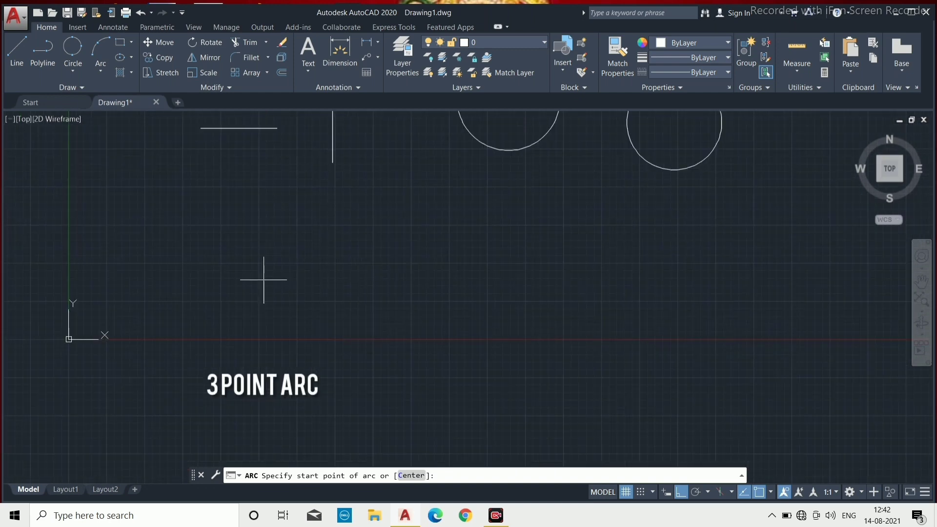
{"action": "left_click", "coordinate": [210, 290]}
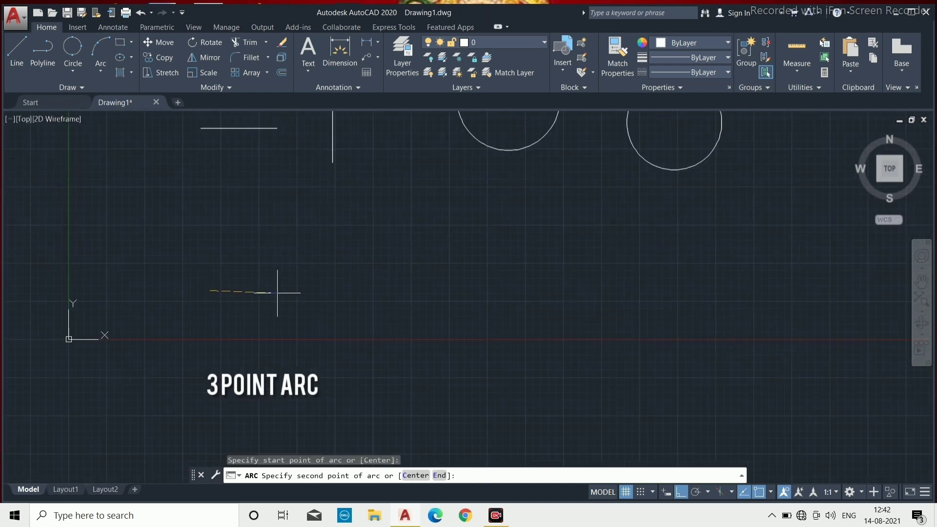
{"action": "left_click", "coordinate": [307, 291]}
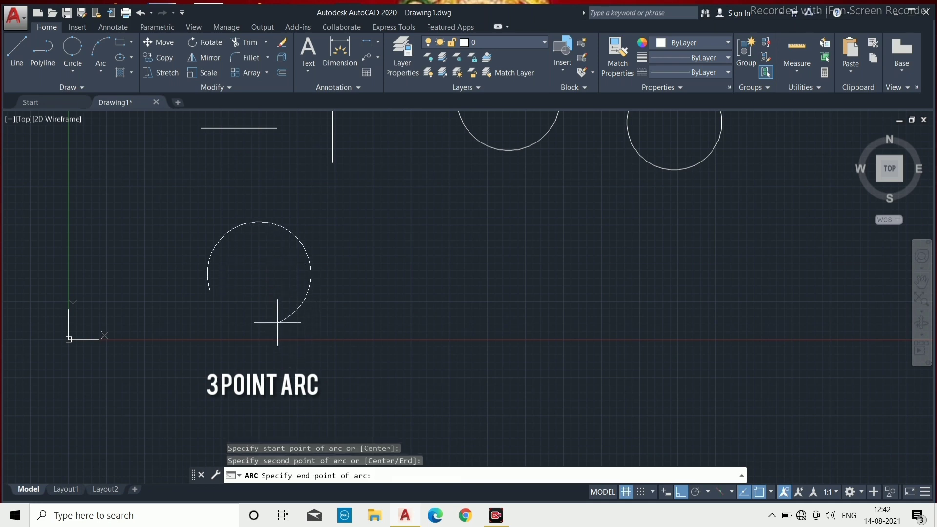
{"action": "left_click", "coordinate": [302, 317]}
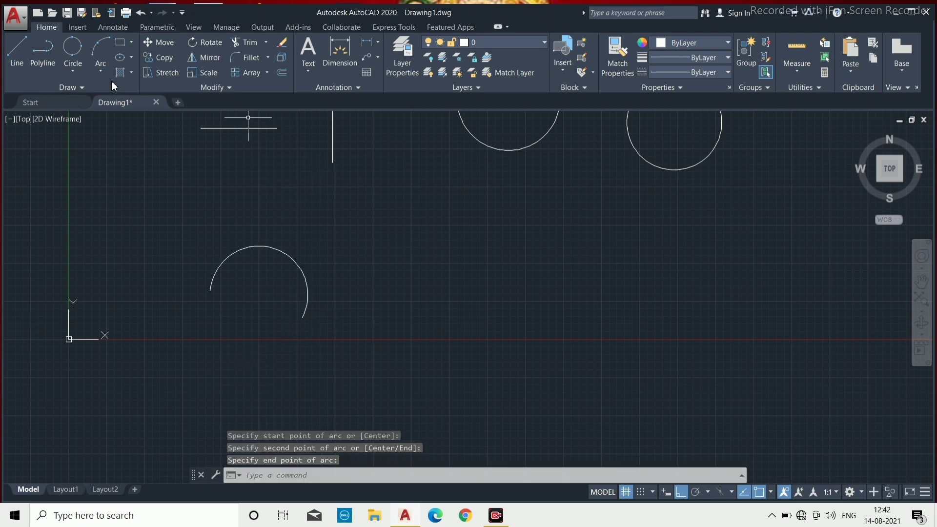
- Draw a square rectangle to the right of the arc
{"action": "left_click", "coordinate": [132, 43]}
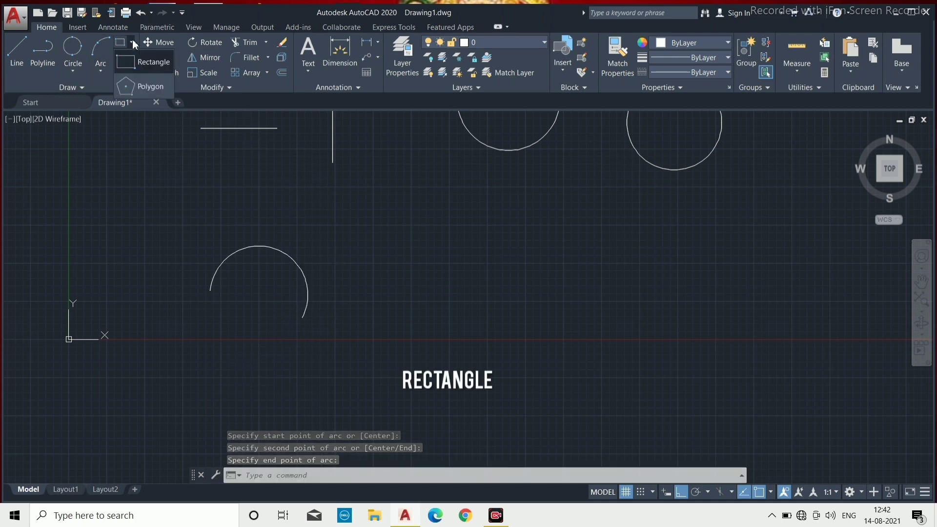
{"action": "left_click", "coordinate": [143, 65]}
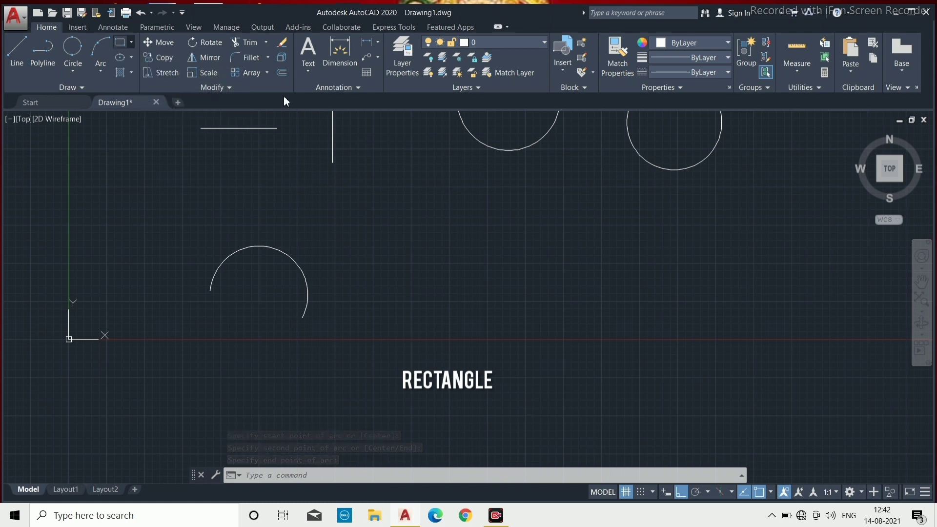
{"action": "left_click", "coordinate": [419, 274]}
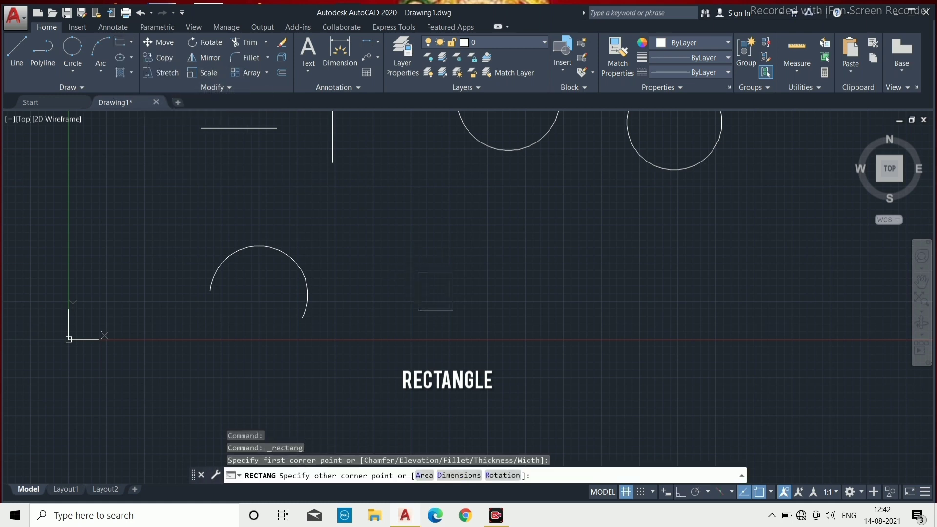
{"action": "left_click", "coordinate": [486, 337]}
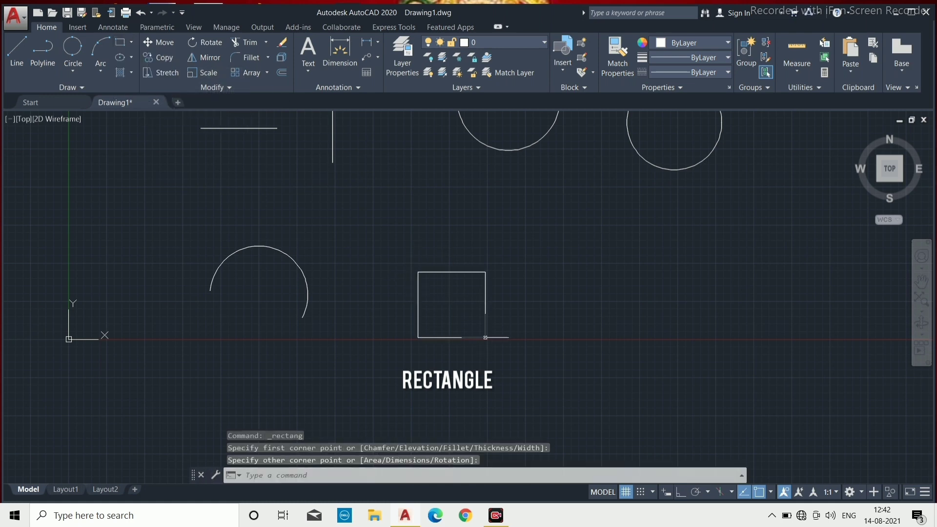
- Draw a five-sided pentagon inscribed in a circle, right of the square
{"action": "left_click", "coordinate": [132, 42]}
{"action": "type", "text": "5"}
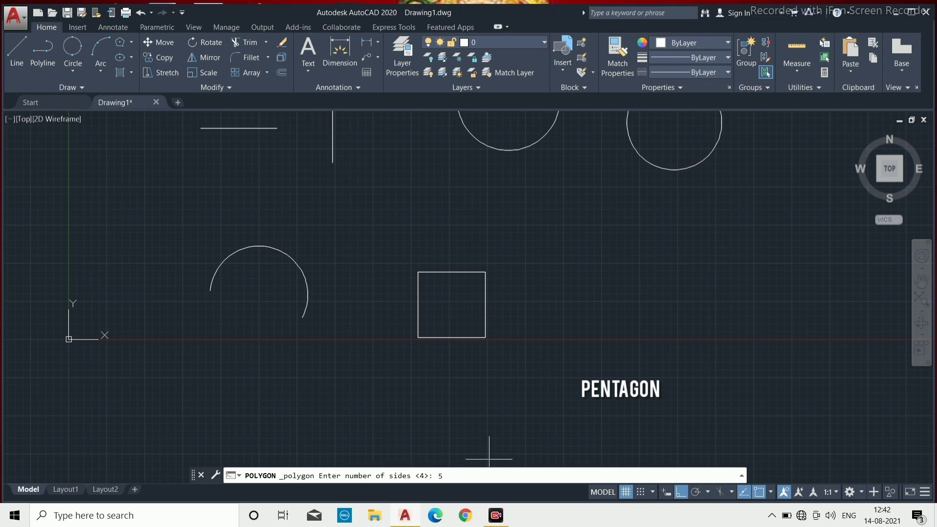
{"action": "key", "text": "Return"}
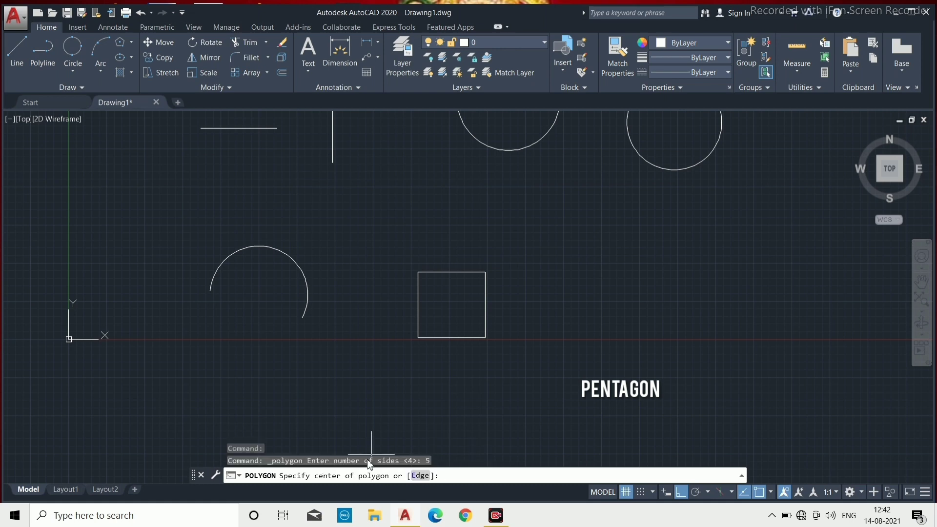
{"action": "left_click", "coordinate": [631, 312]}
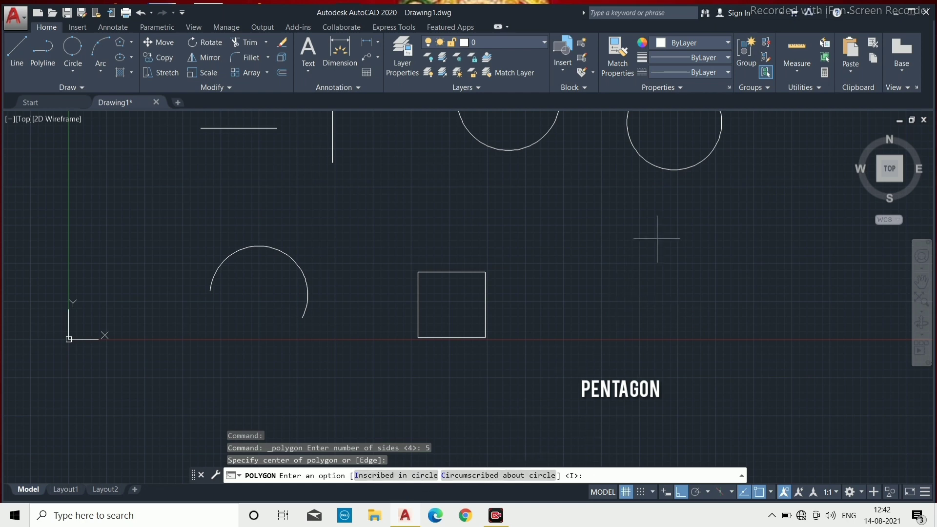
{"action": "left_click", "coordinate": [397, 475]}
{"action": "left_click", "coordinate": [598, 260]}
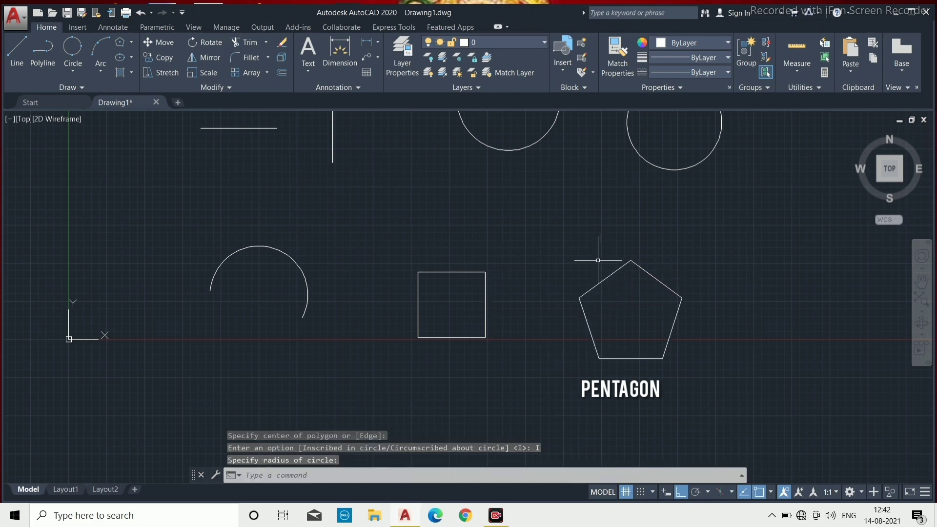
- Draw a horizontal center-defined ellipse below the arc
{"action": "left_click", "coordinate": [131, 57]}
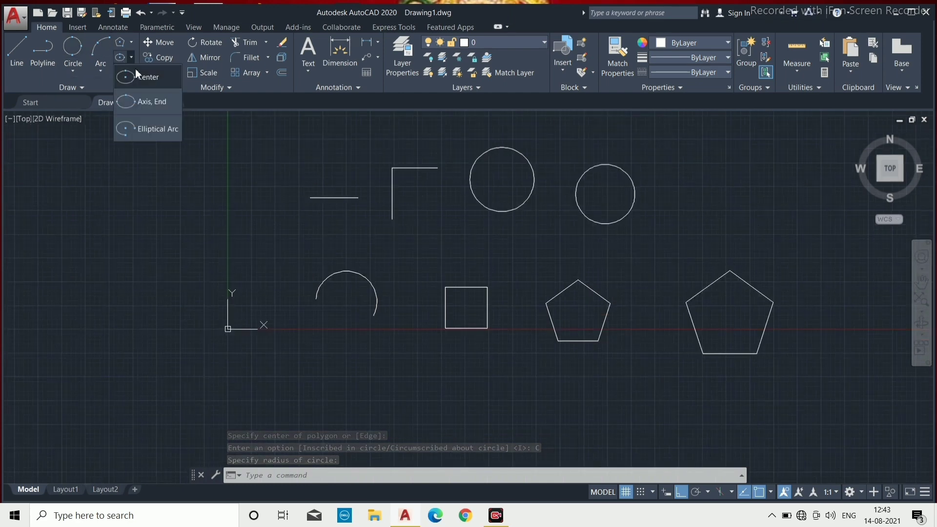
{"action": "left_click", "coordinate": [153, 103]}
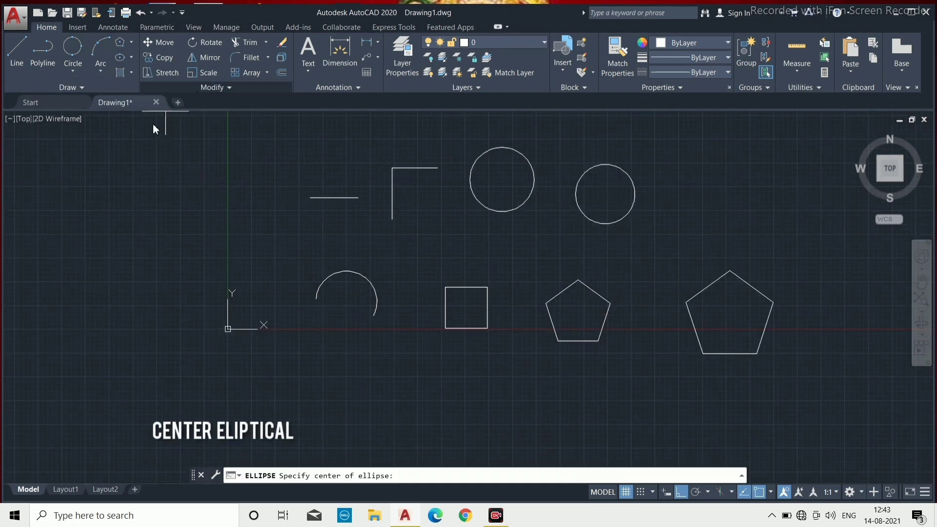
{"action": "left_click", "coordinate": [396, 424]}
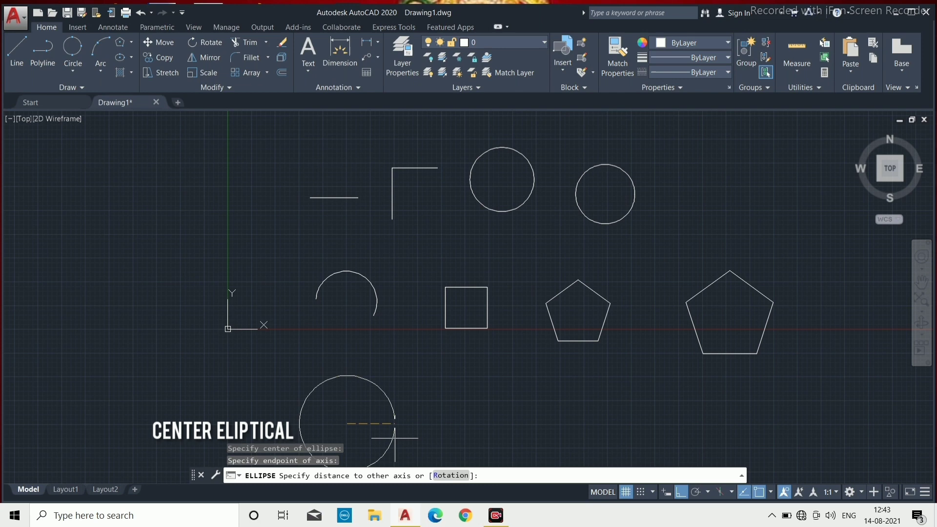
{"action": "left_click", "coordinate": [375, 419]}
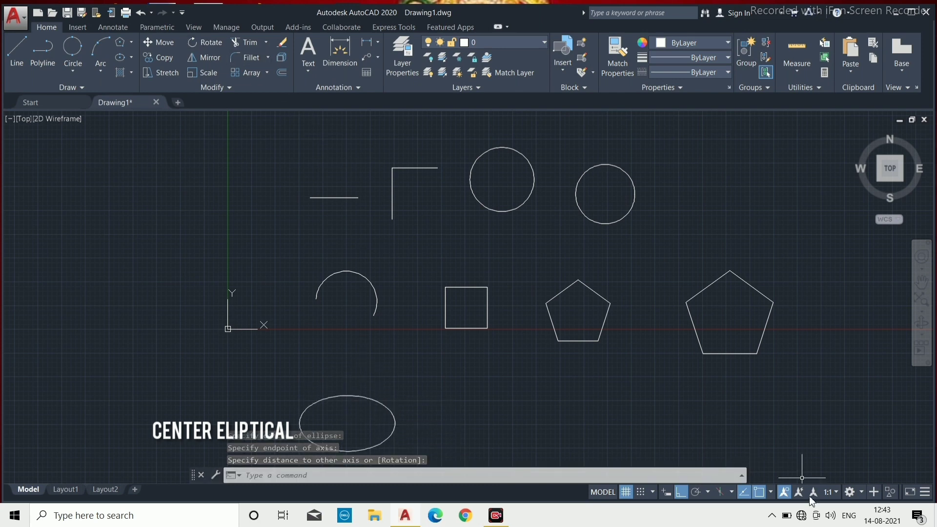
{"action": "left_click", "coordinate": [73, 90]}
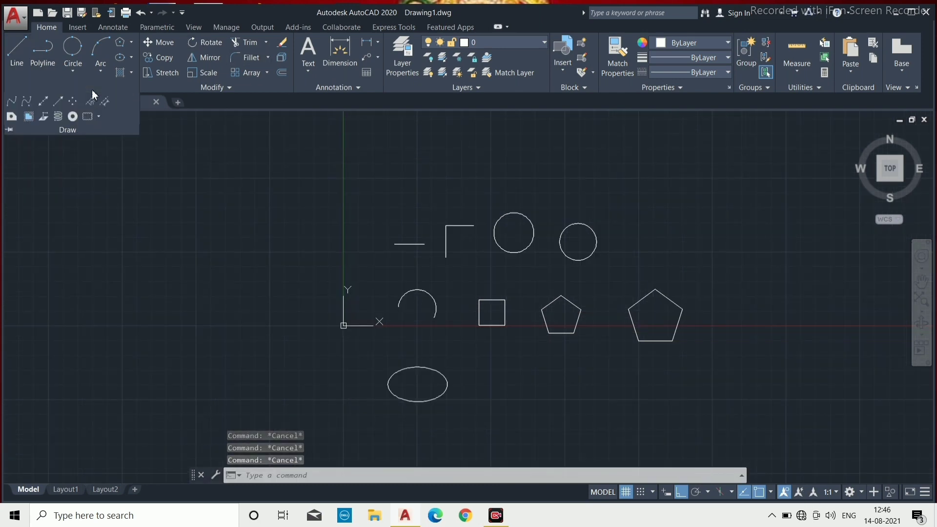
- Place a filled donut, inside diameter 2 and outside diameter 5, right of the ellipse
{"action": "left_click", "coordinate": [72, 116]}
{"action": "left_click", "coordinate": [508, 390]}
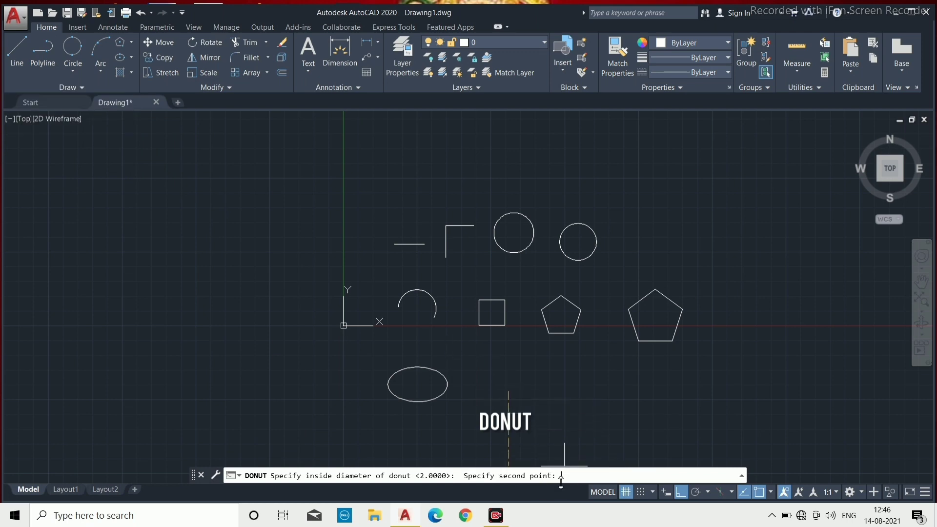
{"action": "left_click", "coordinate": [510, 401]}
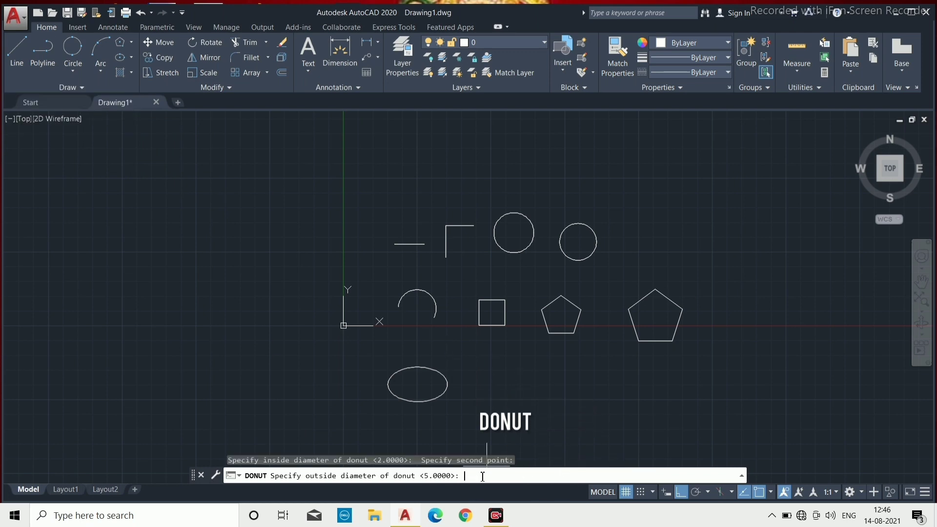
{"action": "type", "text": "5"}
{"action": "key", "text": "Return"}
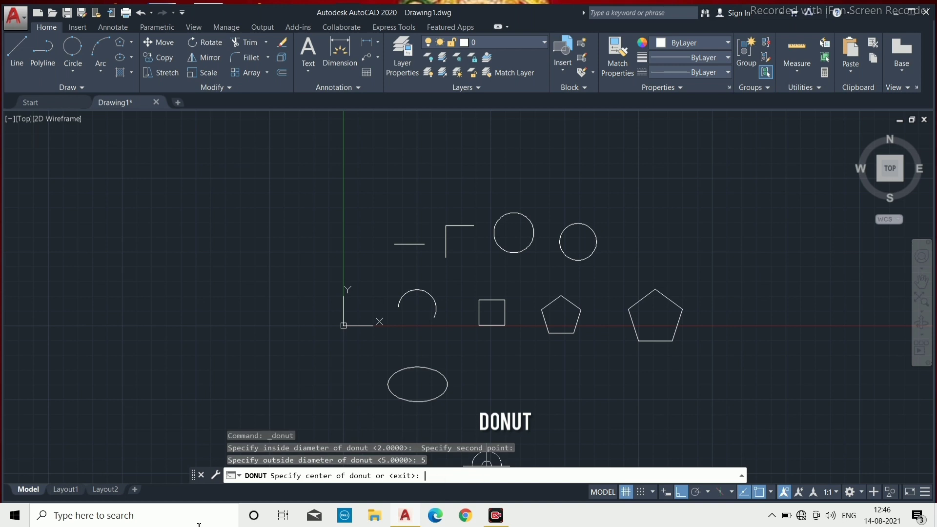
{"action": "left_click", "coordinate": [500, 388]}
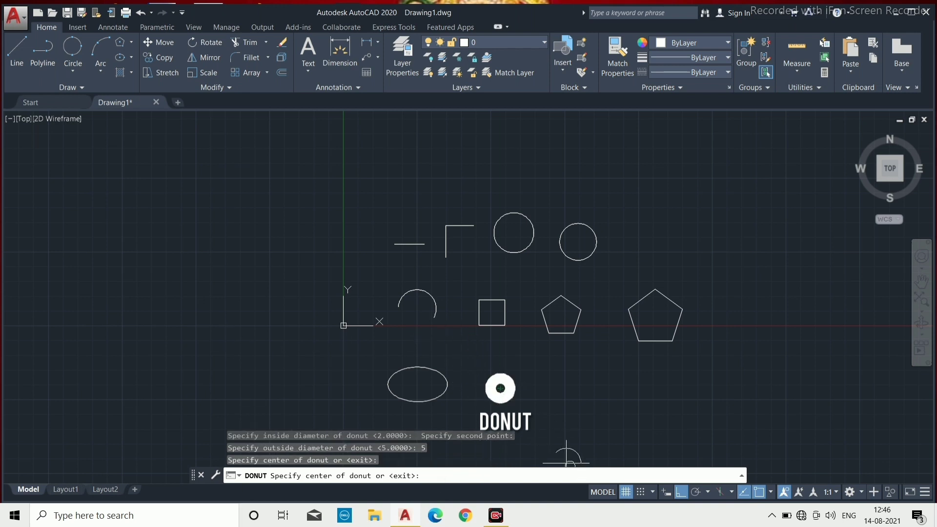
{"action": "key", "text": "Escape"}
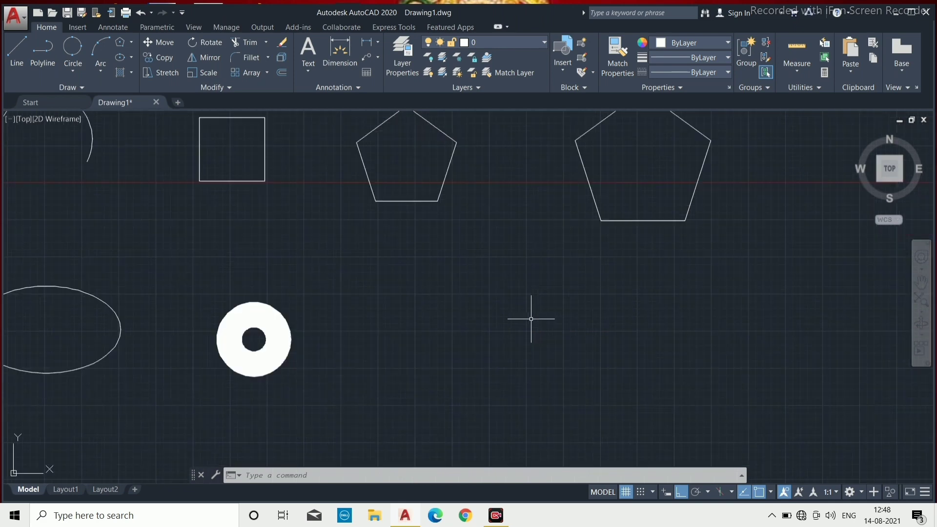
{"action": "left_click", "coordinate": [92, 88]}
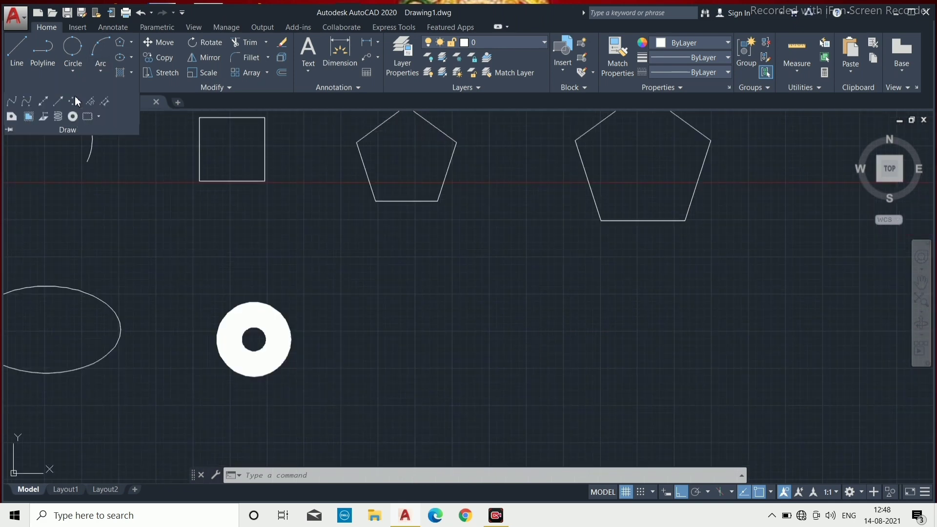
- Draw a rectangular revision cloud to the right of the donut
{"action": "left_click", "coordinate": [100, 116]}
{"action": "left_click", "coordinate": [110, 162]}
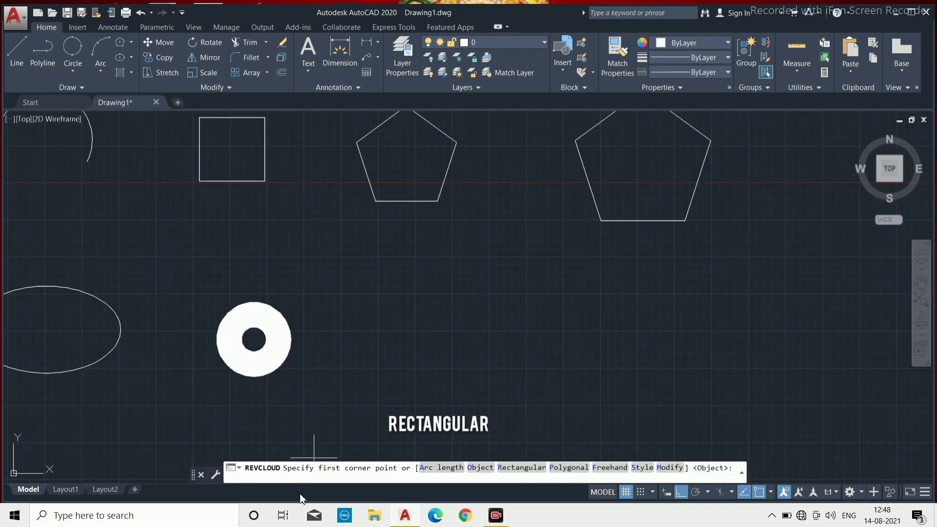
{"action": "left_click", "coordinate": [356, 331]}
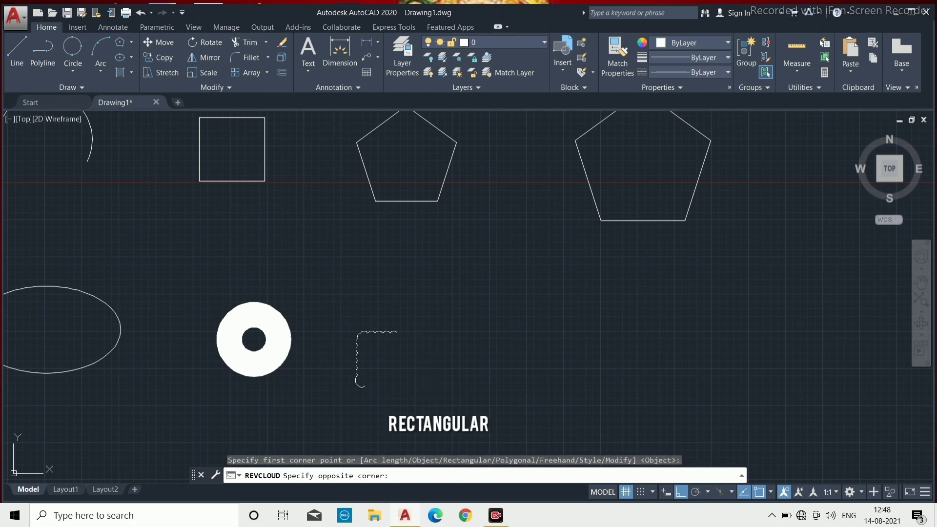
{"action": "left_click", "coordinate": [435, 387]}
- Start tracing a freehand revision cloud further to the right
{"action": "left_click", "coordinate": [100, 86]}
{"action": "left_click", "coordinate": [100, 116]}
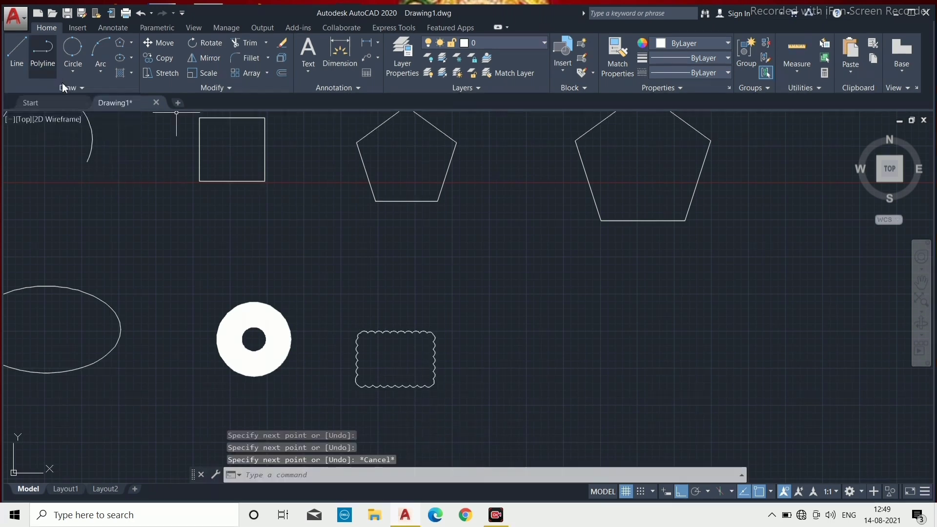
{"action": "left_click", "coordinate": [63, 84]}
{"action": "left_click", "coordinate": [101, 115]}
{"action": "left_click", "coordinate": [110, 184]}
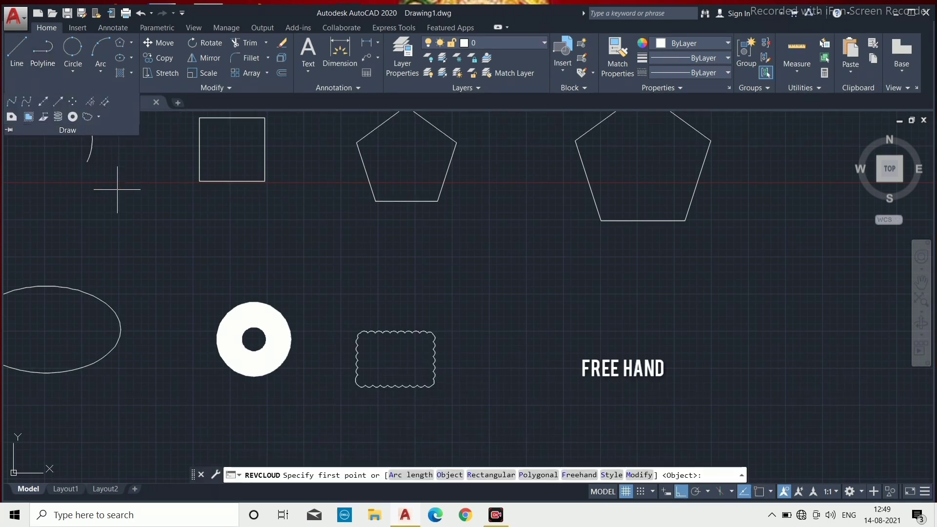
{"action": "left_click", "coordinate": [522, 318]}
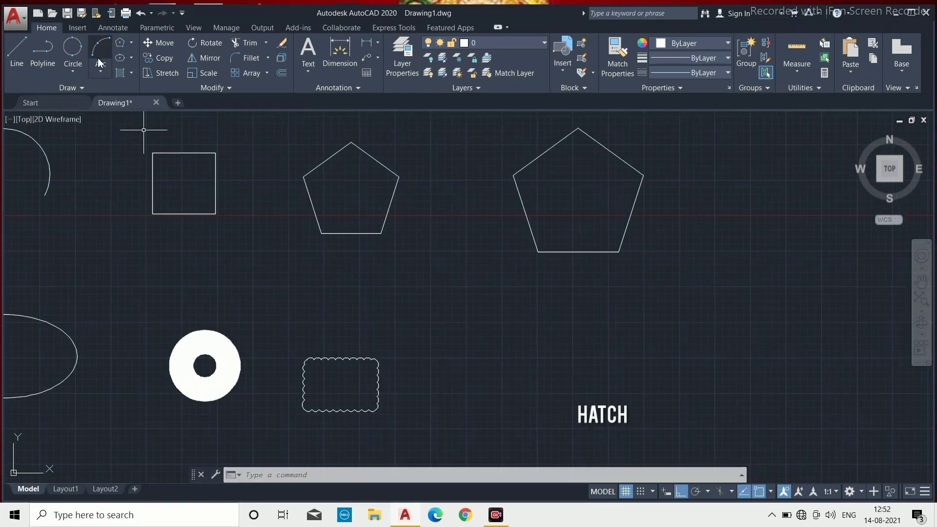
- Draw a three-point circle right of the revision cloud and pick inside it for hatching
{"action": "left_click", "coordinate": [497, 382]}
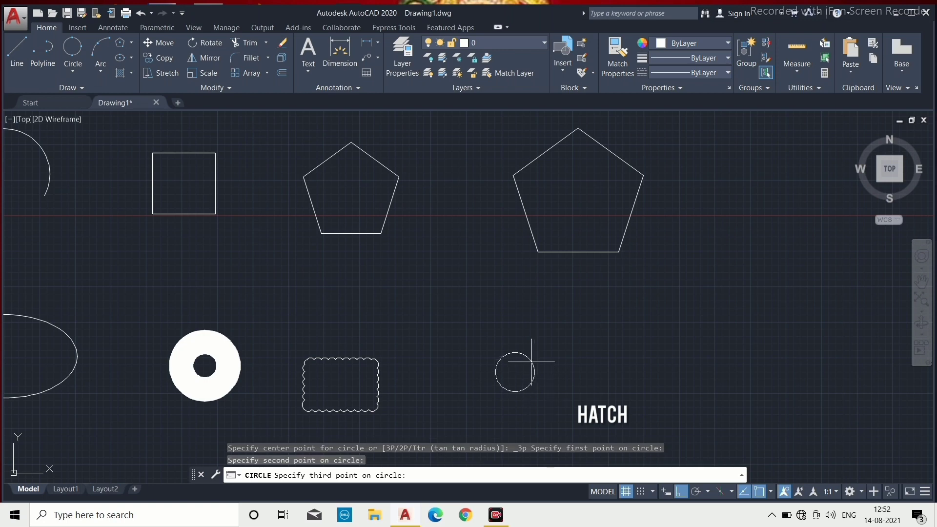
{"action": "left_click", "coordinate": [552, 365]}
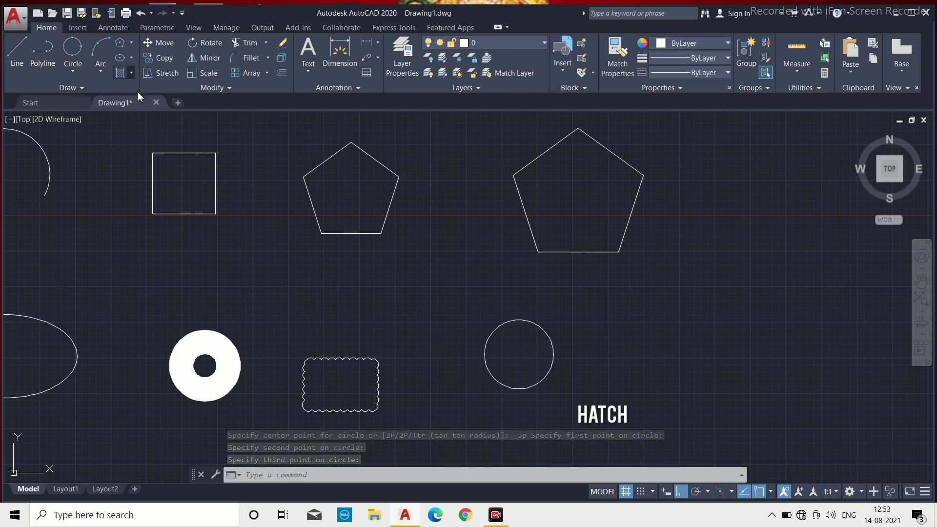
{"action": "left_click", "coordinate": [119, 73]}
{"action": "left_click", "coordinate": [527, 331]}
- Hatch the circle with the ANSI31 pattern at scale 1.7500
{"action": "type", "text": "T"}
{"action": "key", "text": "Return"}
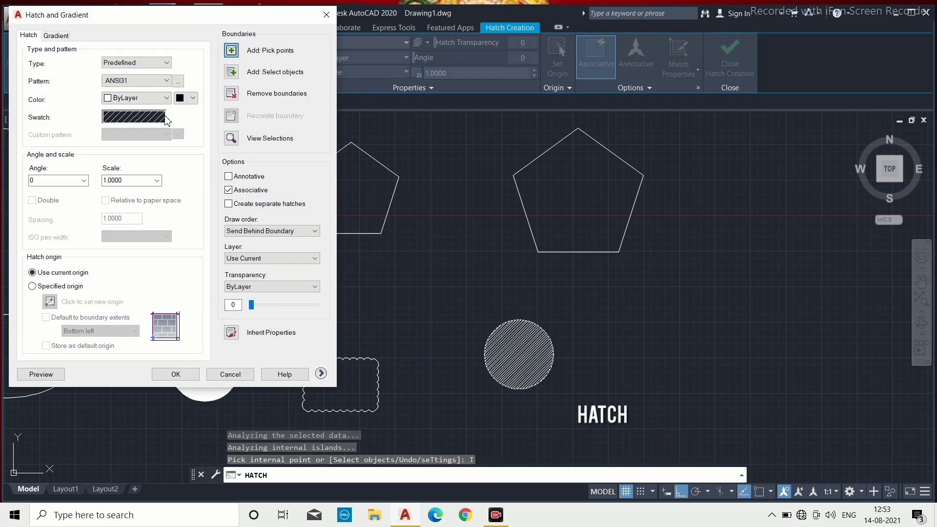
{"action": "left_click", "coordinate": [193, 98]}
{"action": "left_click", "coordinate": [193, 100]}
{"action": "left_click", "coordinate": [178, 81]}
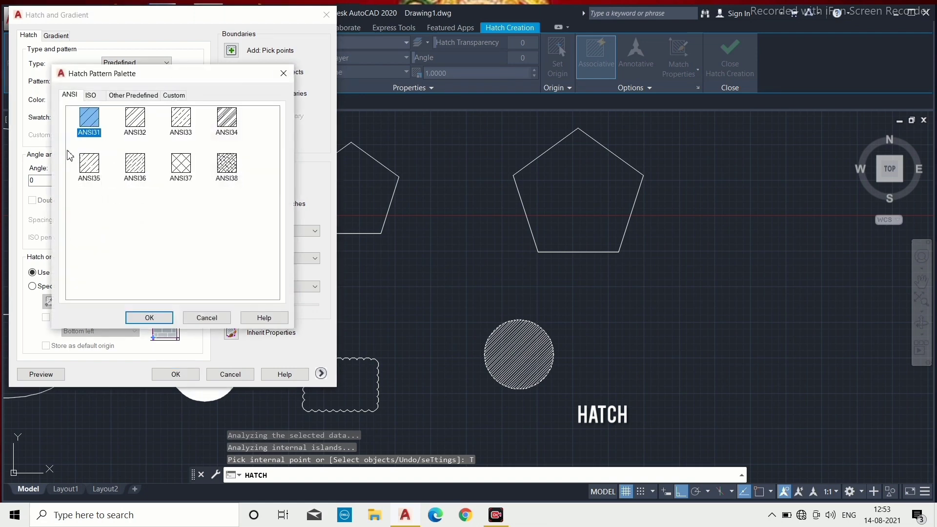
{"action": "left_click", "coordinate": [149, 318]}
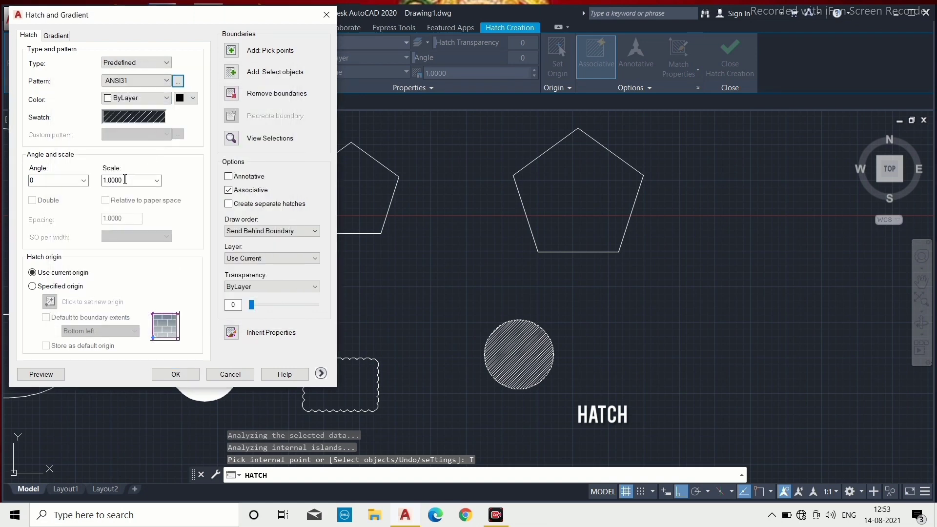
{"action": "left_click", "coordinate": [156, 181]}
{"action": "left_click", "coordinate": [127, 237]}
{"action": "left_click", "coordinate": [176, 375]}
{"action": "scroll", "coordinate": [518, 347], "scroll_direction": "up", "scroll_amount": 4}
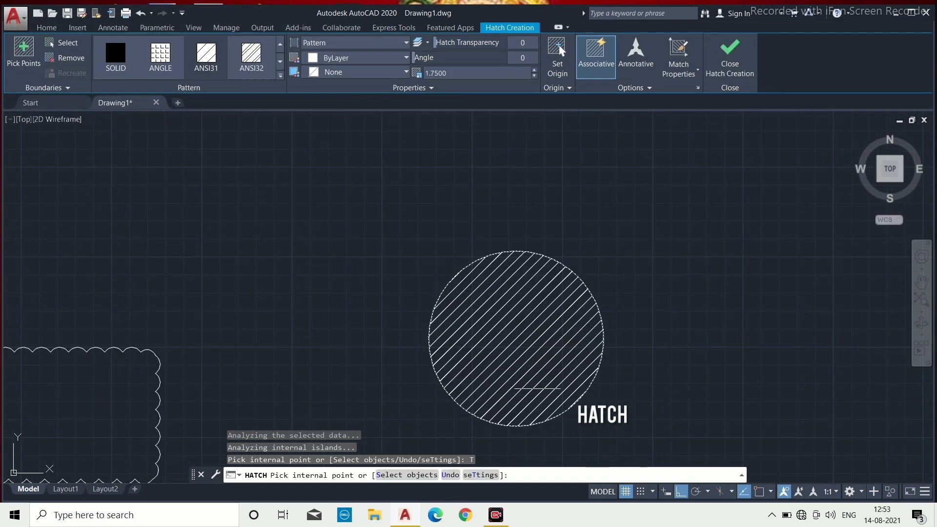
{"action": "scroll", "coordinate": [552, 401], "scroll_direction": "down", "scroll_amount": 6}
{"action": "key", "text": "Escape"}
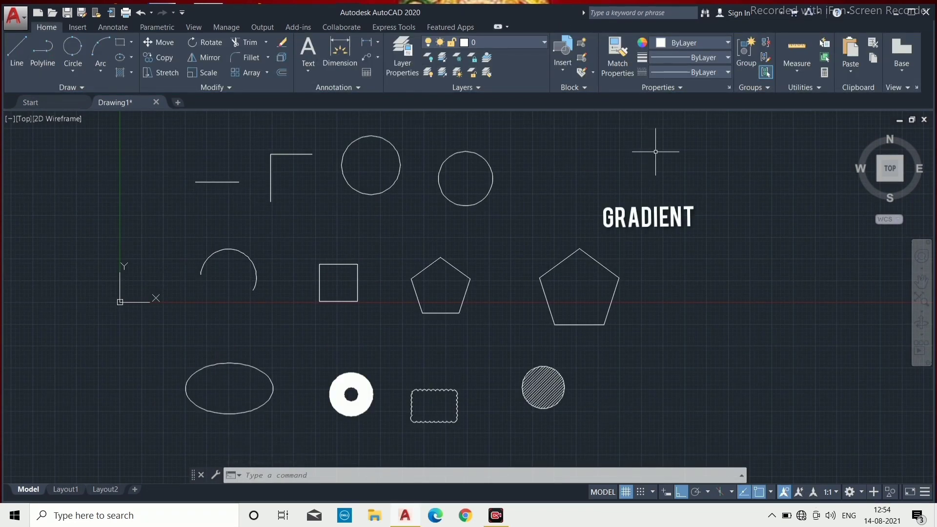
- Draw a rectangle beside the GRADIENT caption and give it a blue-yellow linear gradient fill
{"action": "left_click", "coordinate": [120, 43]}
{"action": "scroll", "coordinate": [634, 150], "scroll_direction": "up", "scroll_amount": 2}
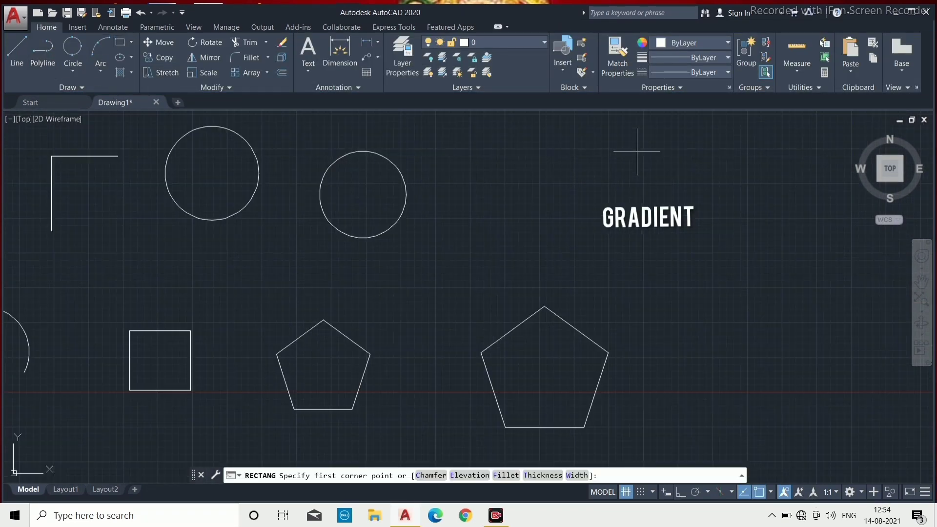
{"action": "left_click", "coordinate": [448, 175]}
{"action": "left_click", "coordinate": [558, 248]}
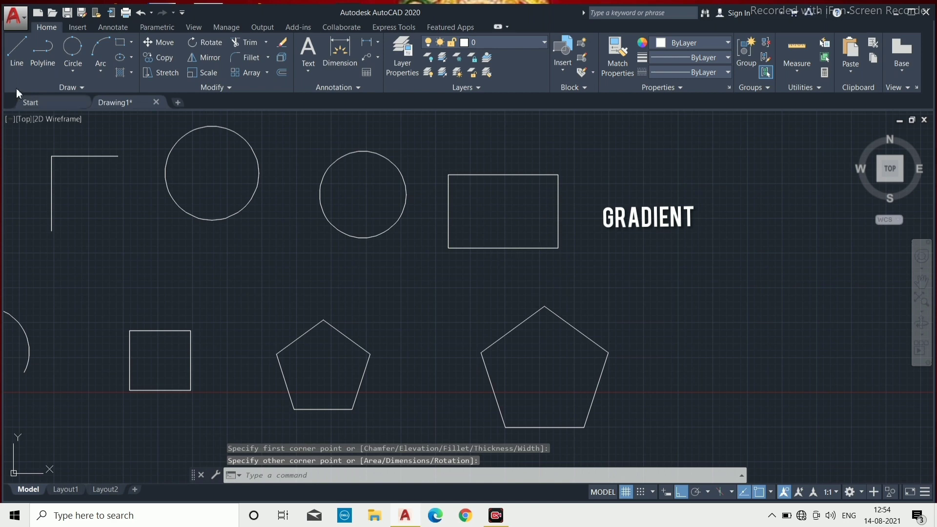
{"action": "left_click", "coordinate": [132, 72]}
{"action": "left_click", "coordinate": [139, 116]}
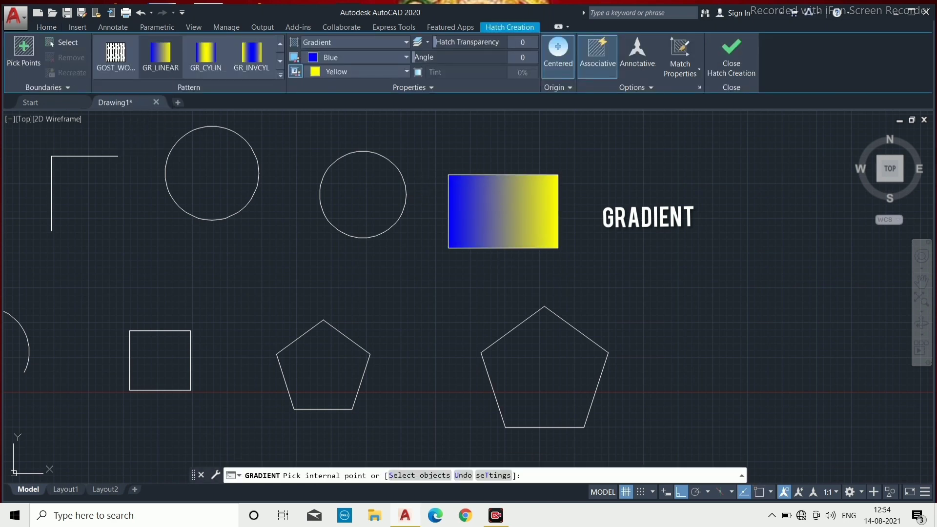